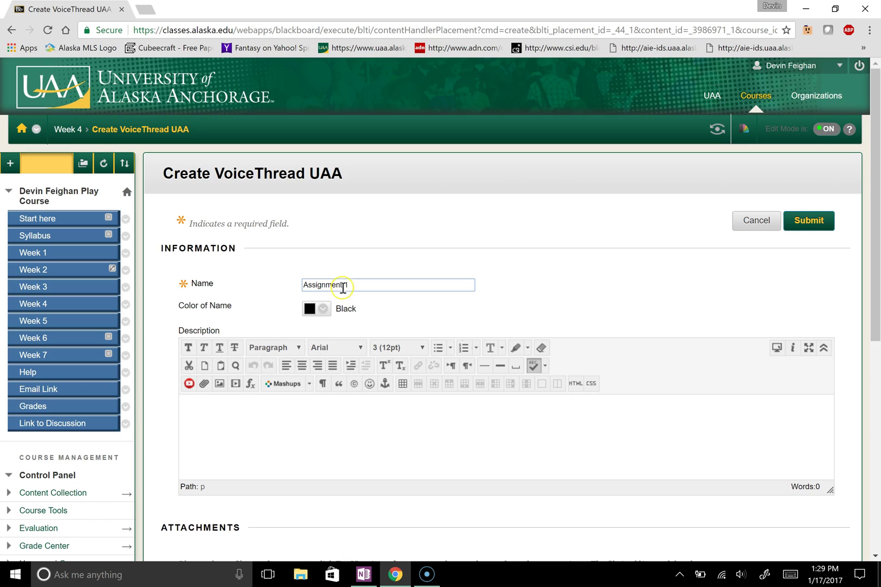
Step: Enable evaluation for the Assignment 1 VoiceThread item with 25 points possible, and submit the item
scroll(343, 288, down, 3)
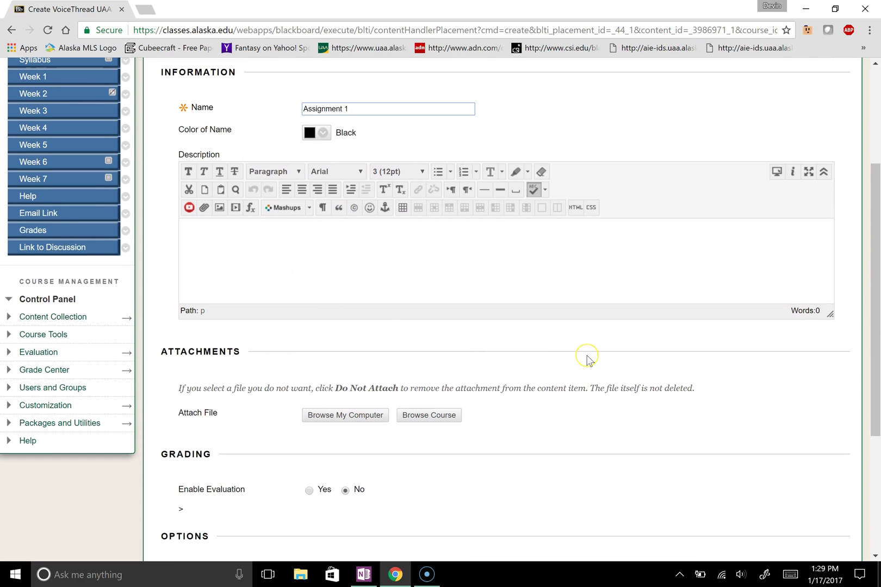
scroll(588, 356, down, 1)
scroll(588, 359, down, 2)
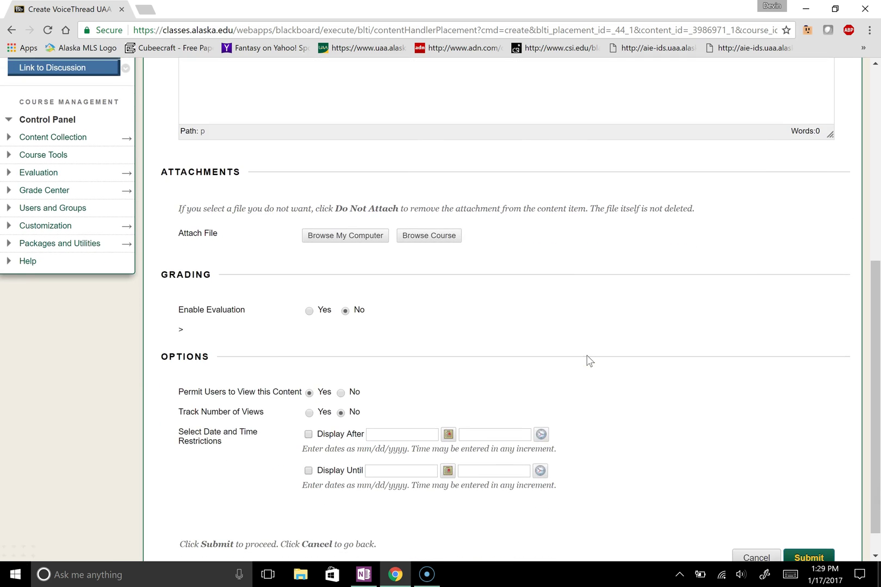
scroll(587, 359, down, 1)
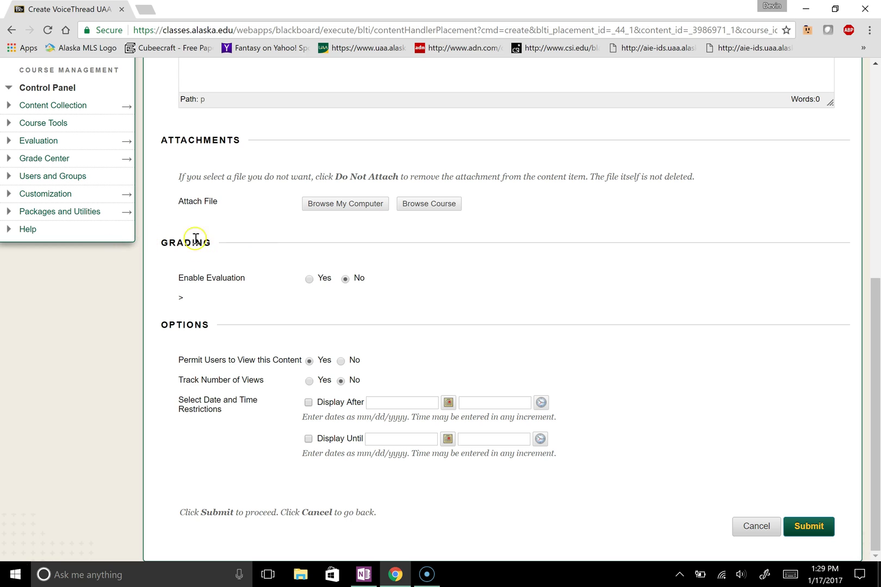
click(312, 280)
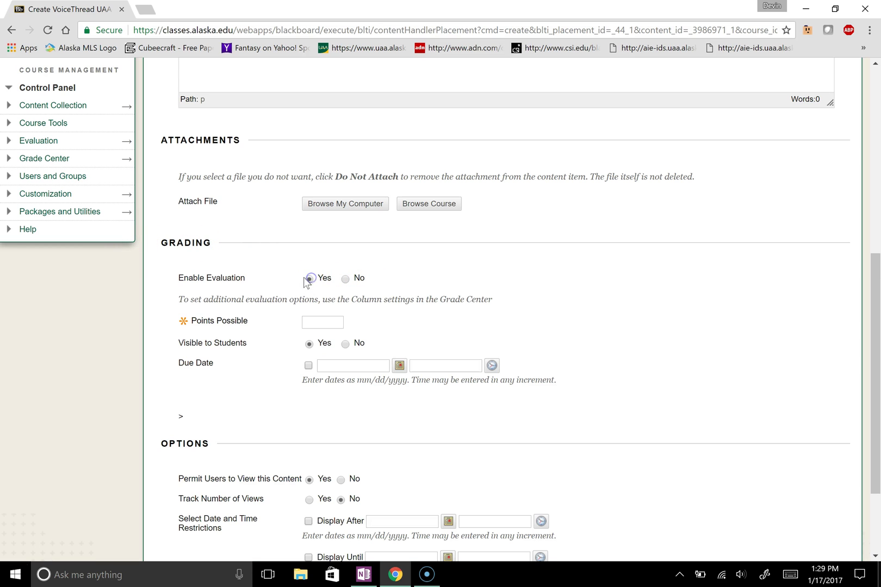
click(341, 323)
click(351, 325)
scroll(692, 332, down, 3)
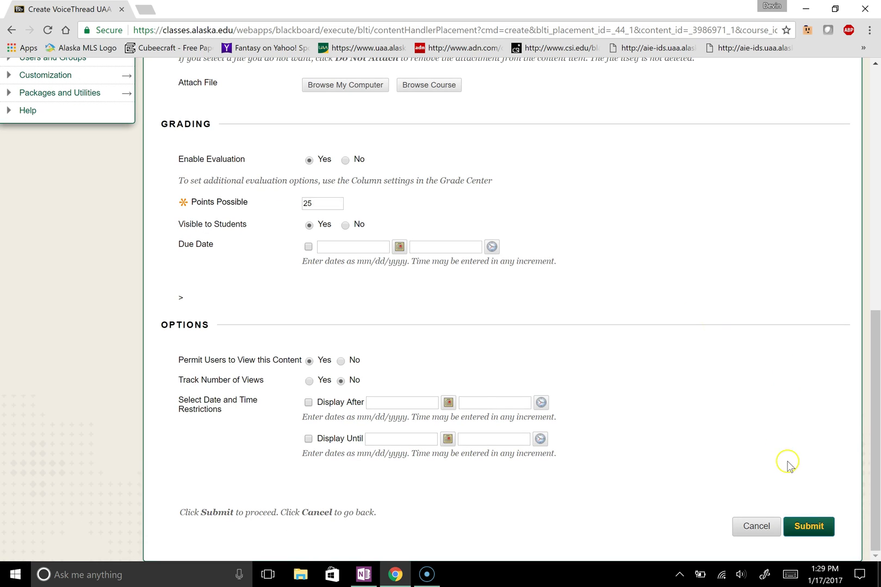
click(806, 527)
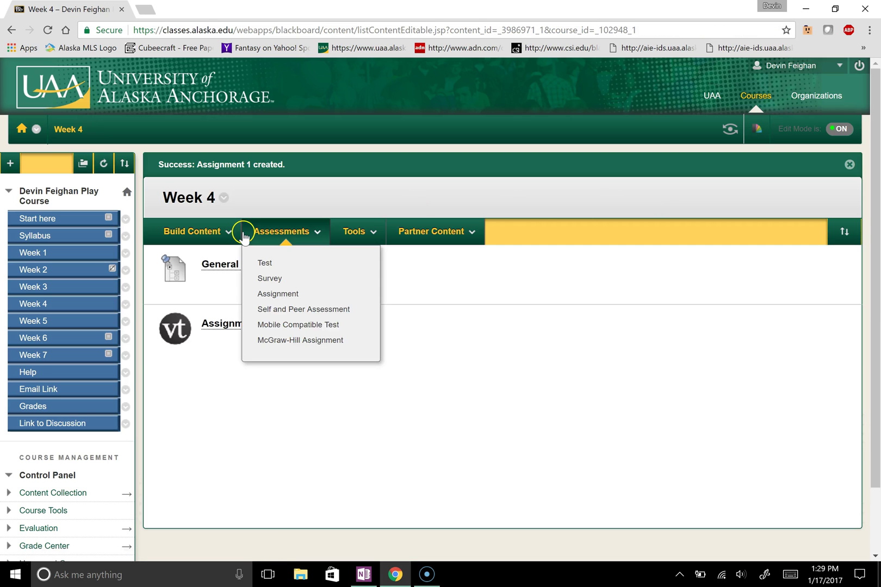
Step: Open Assignment 1 from Week 4 and verify the VoiceThread account with the account password
click(229, 325)
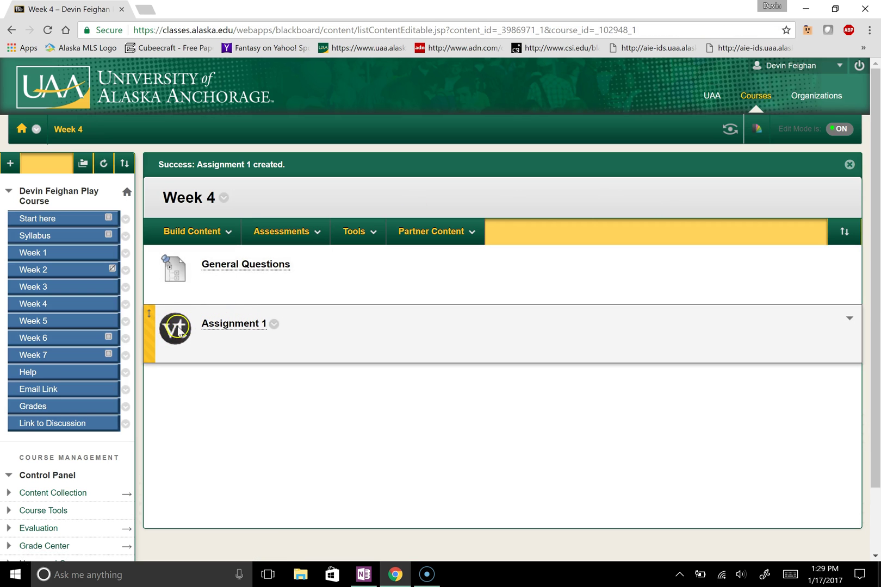
click(235, 325)
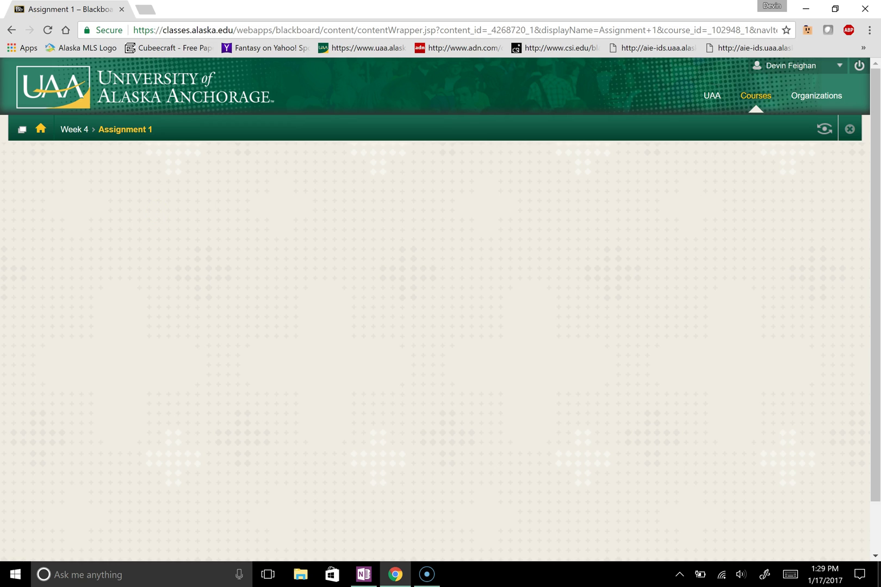
click(49, 32)
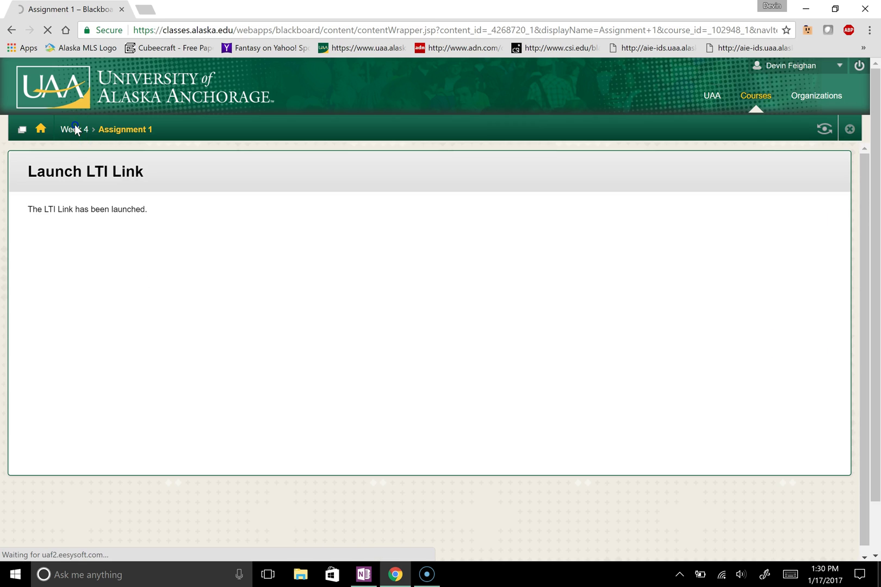
drag(73, 129, 169, 185)
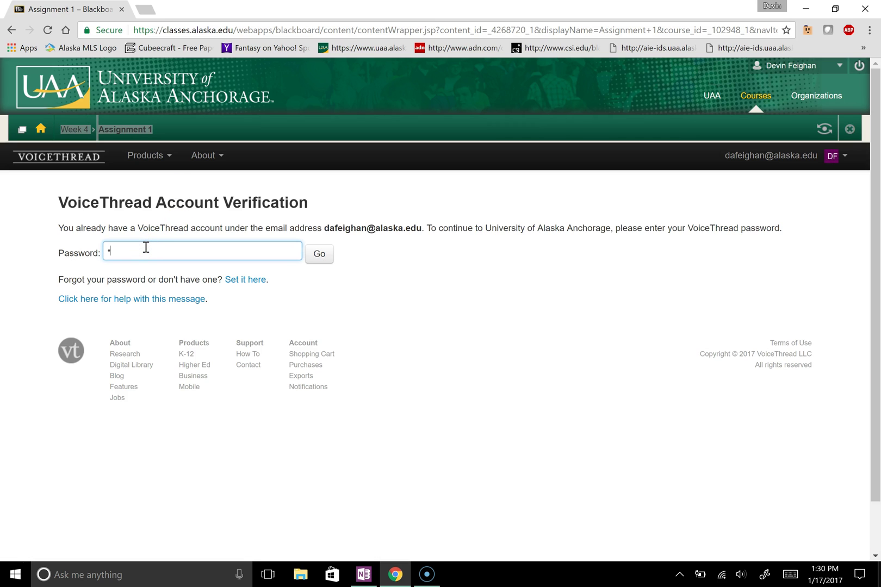
key(Return)
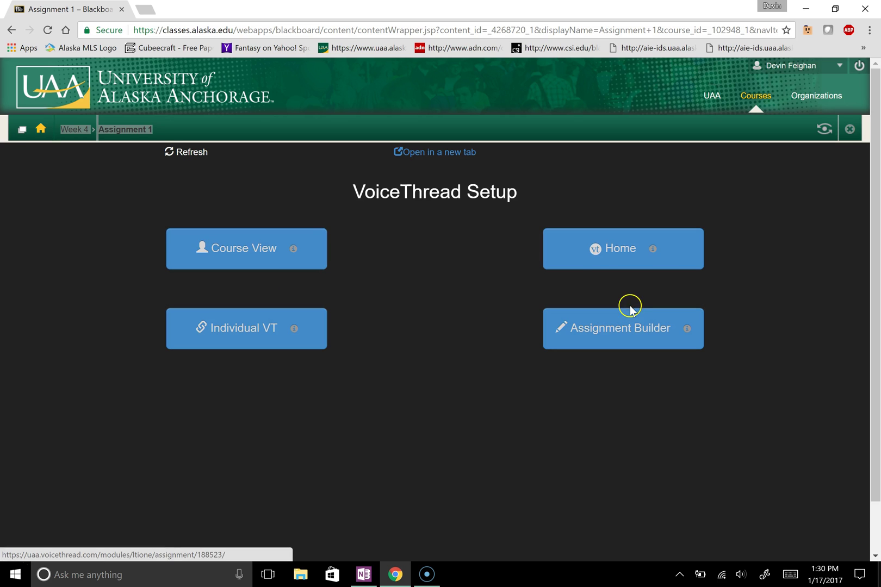
Step: Build a Create a VoiceThread assignment described "Please post your Powerpoint Projects here", and return to the course
click(608, 328)
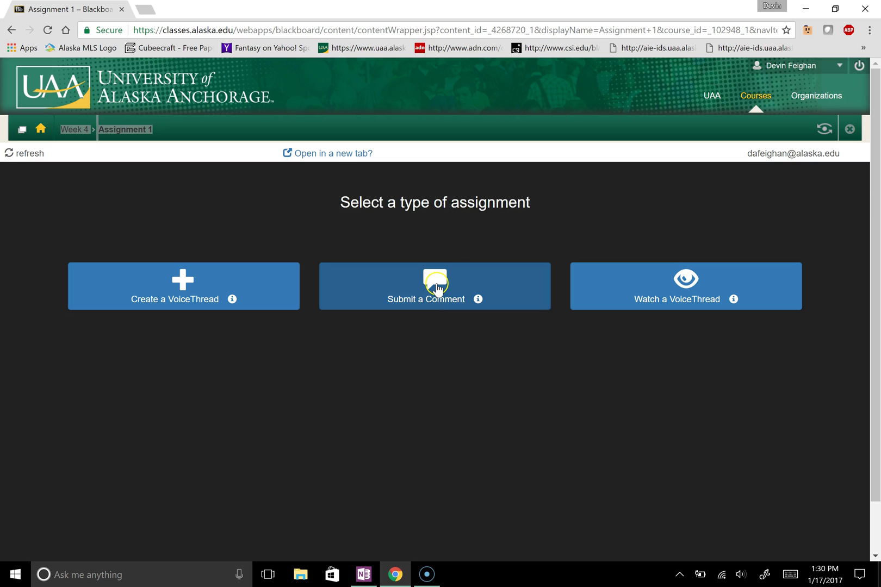
click(195, 282)
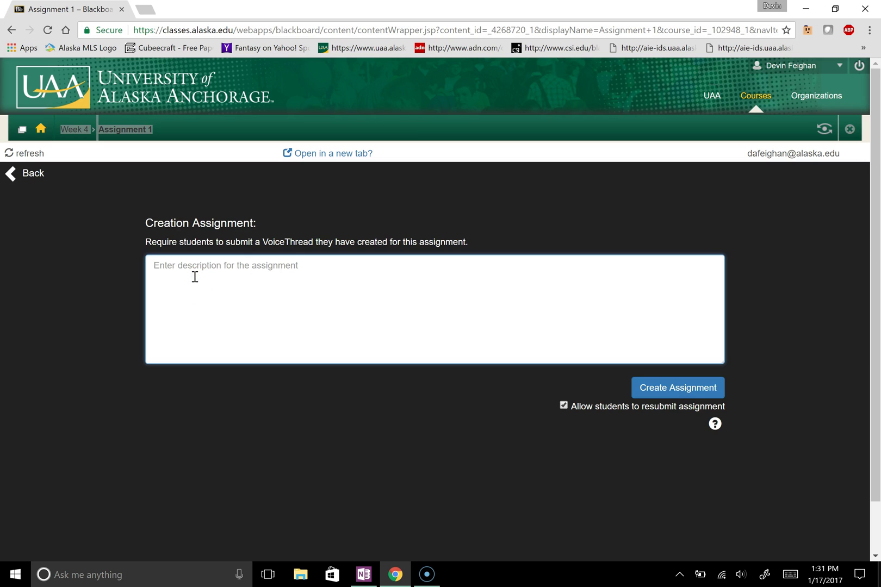
text(P)
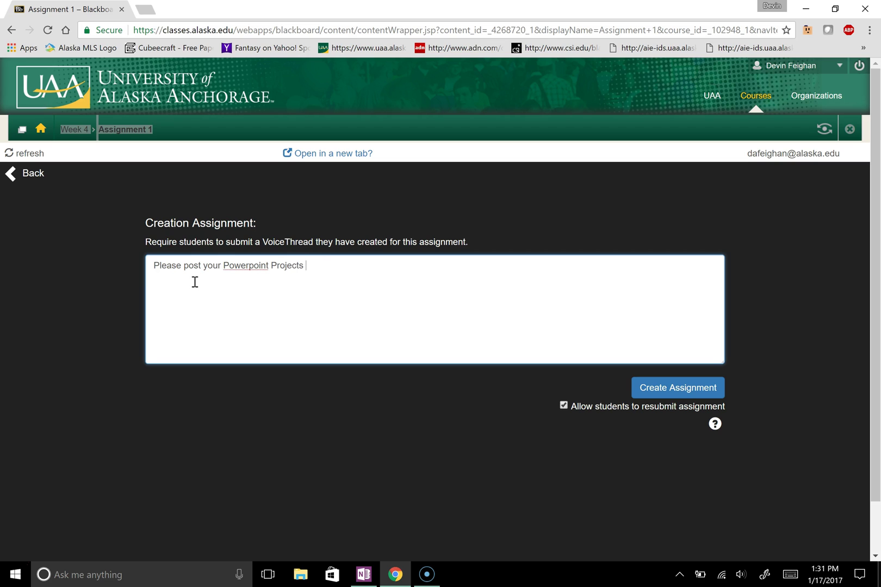
click(565, 404)
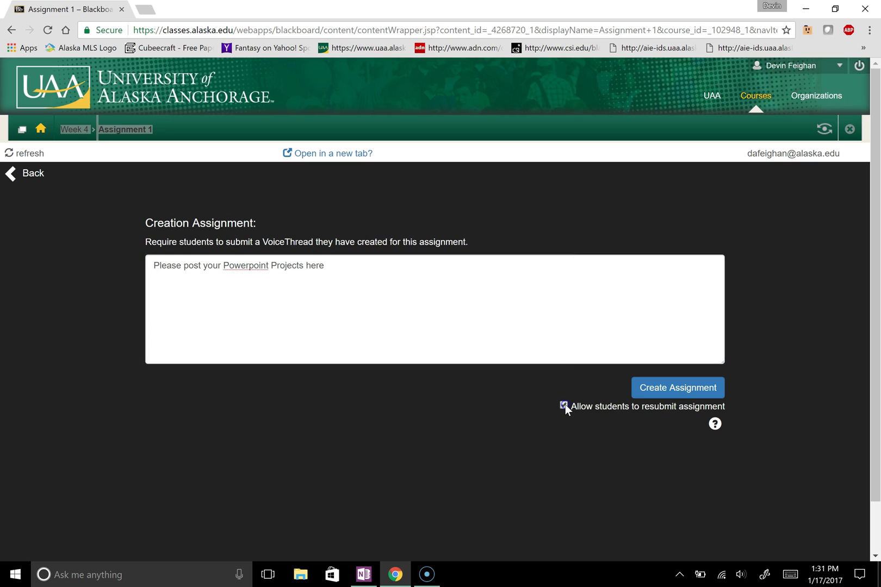
click(591, 407)
click(666, 388)
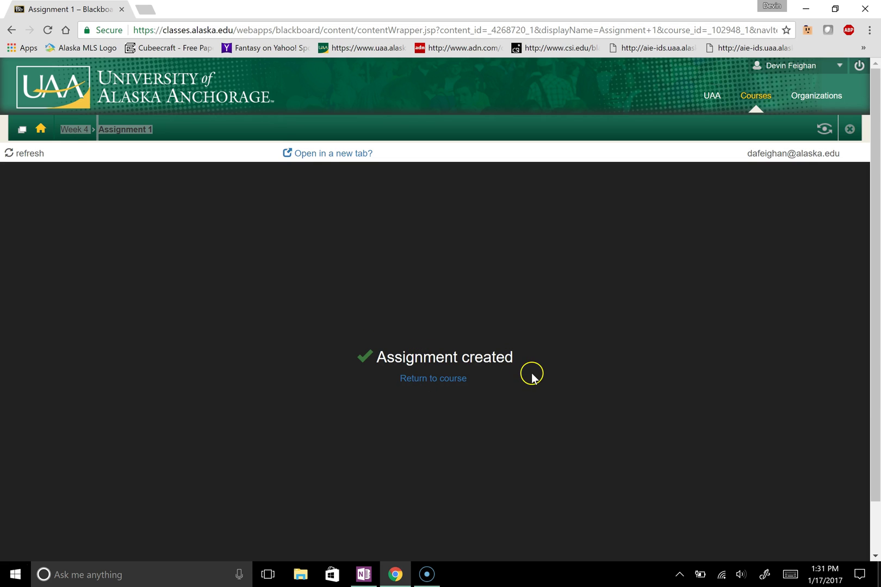
click(455, 379)
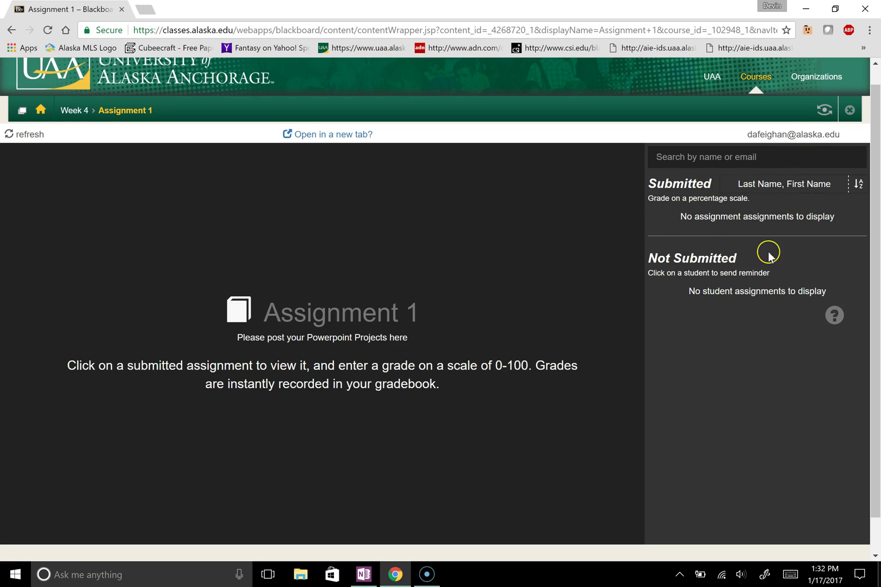
Step: Go back to the Week 4 content, enter student preview and open Week 4 as a student
click(76, 114)
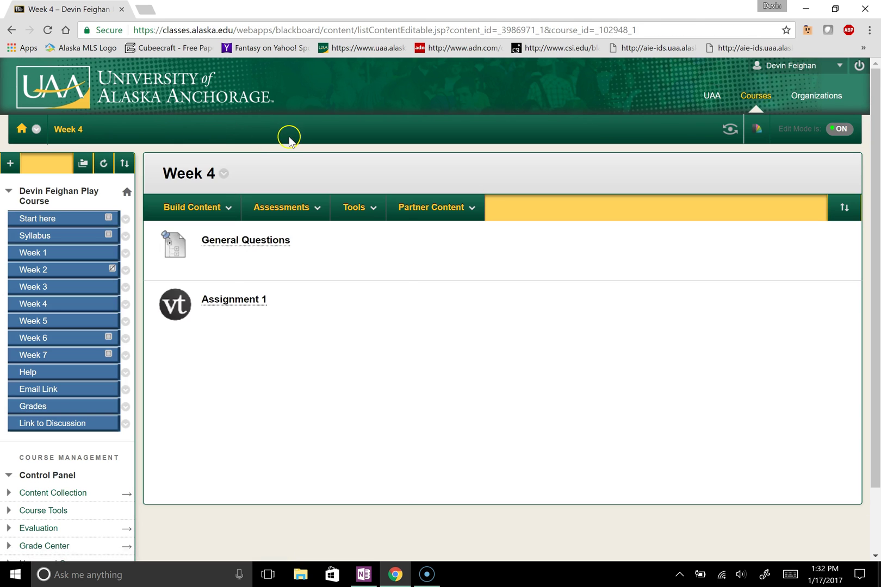
click(193, 207)
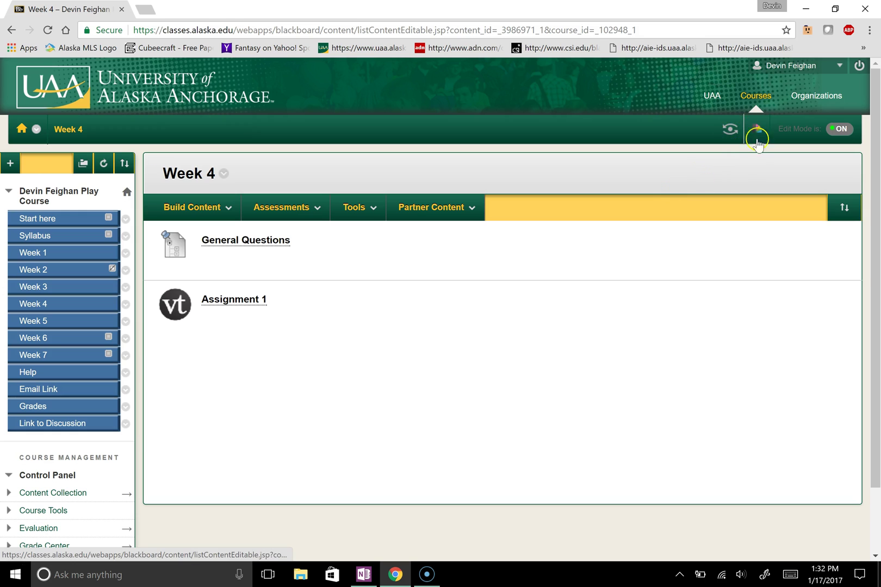
click(729, 135)
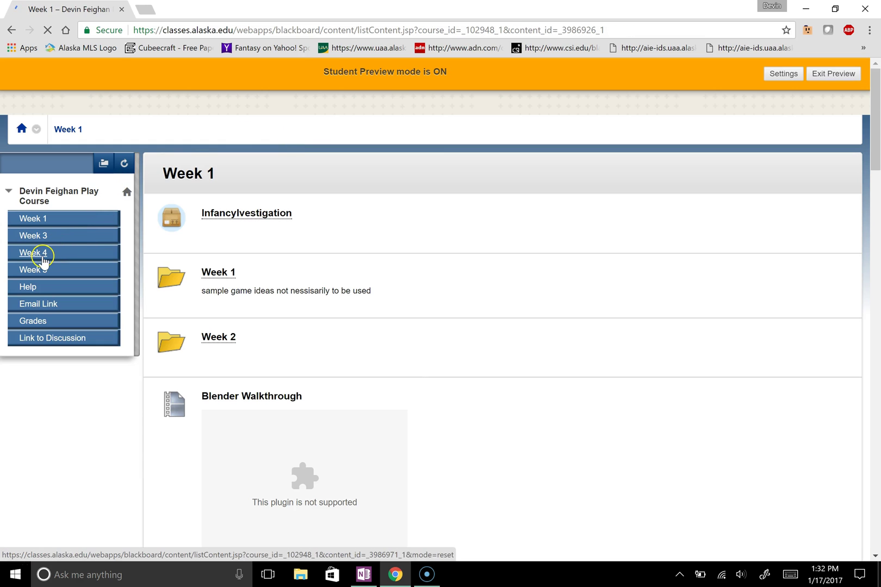
click(43, 255)
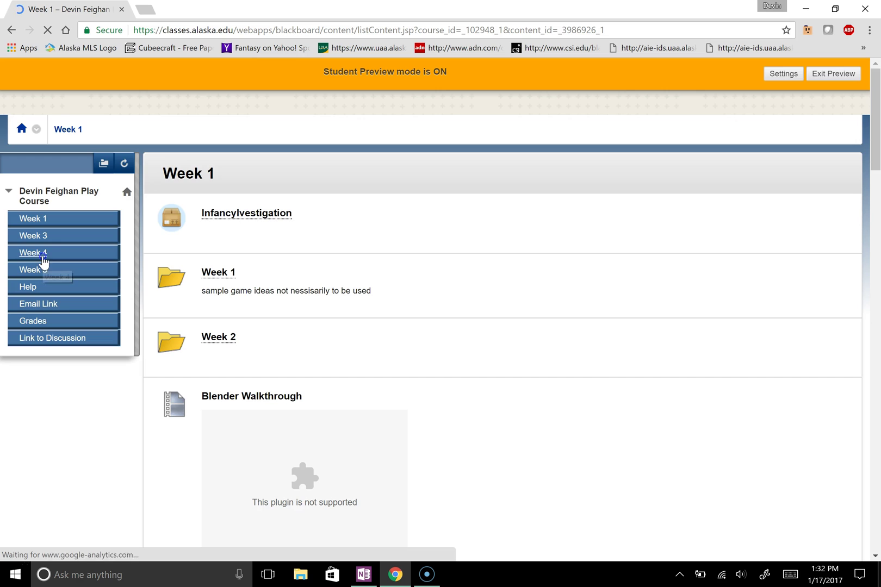
click(71, 240)
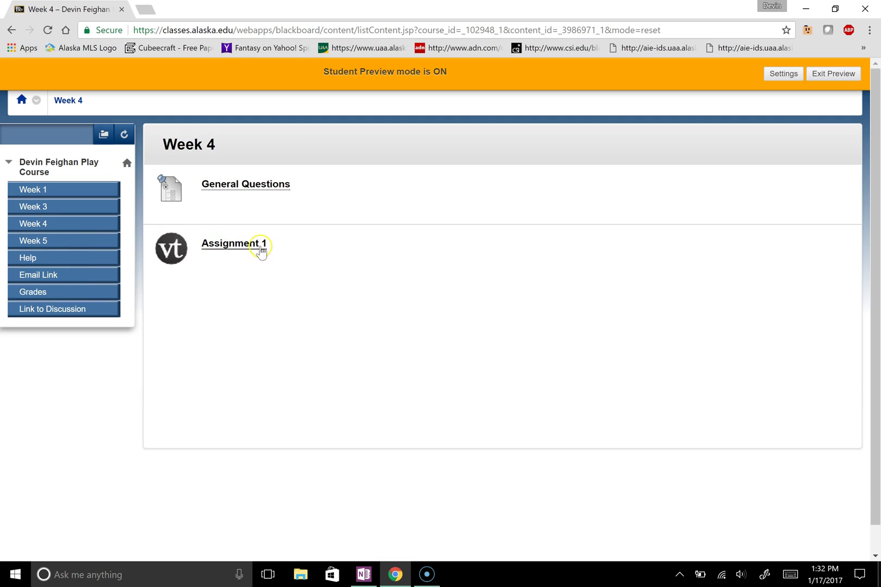
Step: Open Assignment 1 as the preview student, submit the Test Photo VoiceThread and return to the course
click(233, 246)
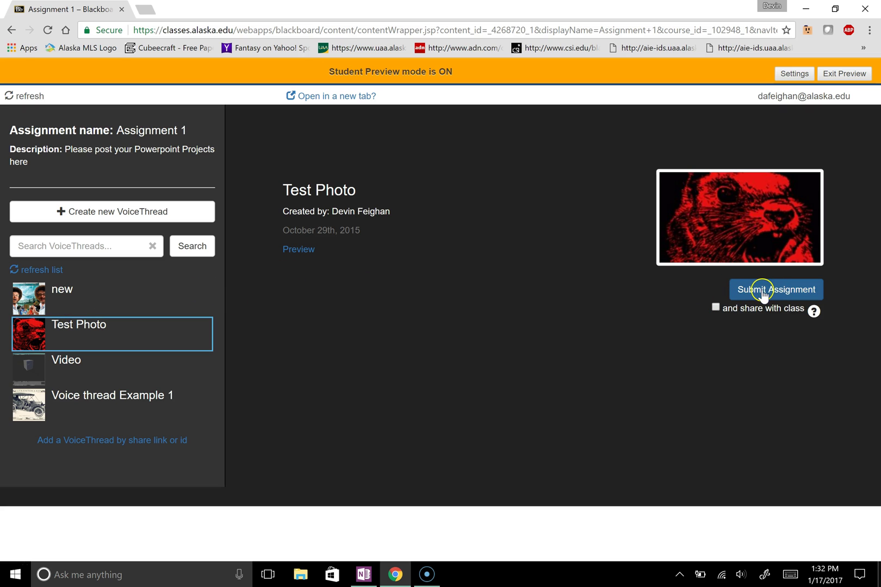
click(715, 308)
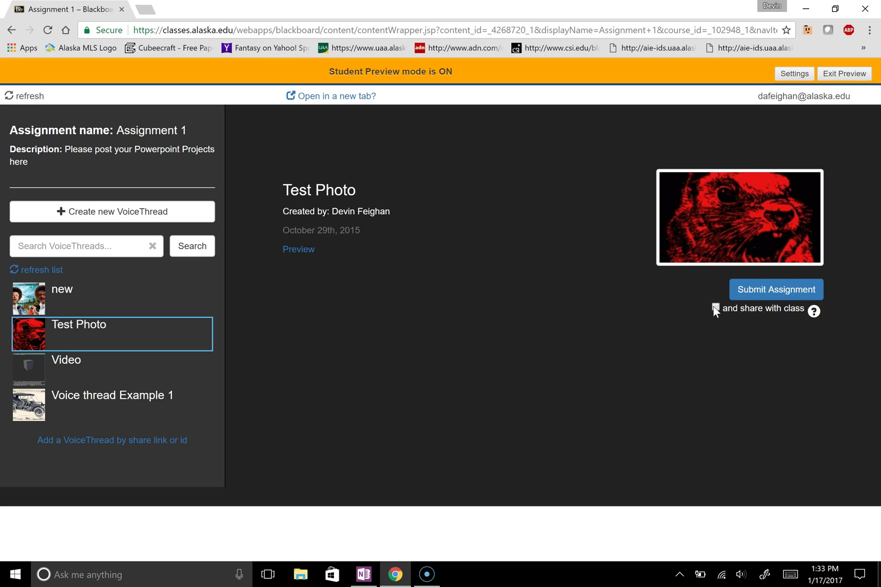
click(715, 308)
click(756, 295)
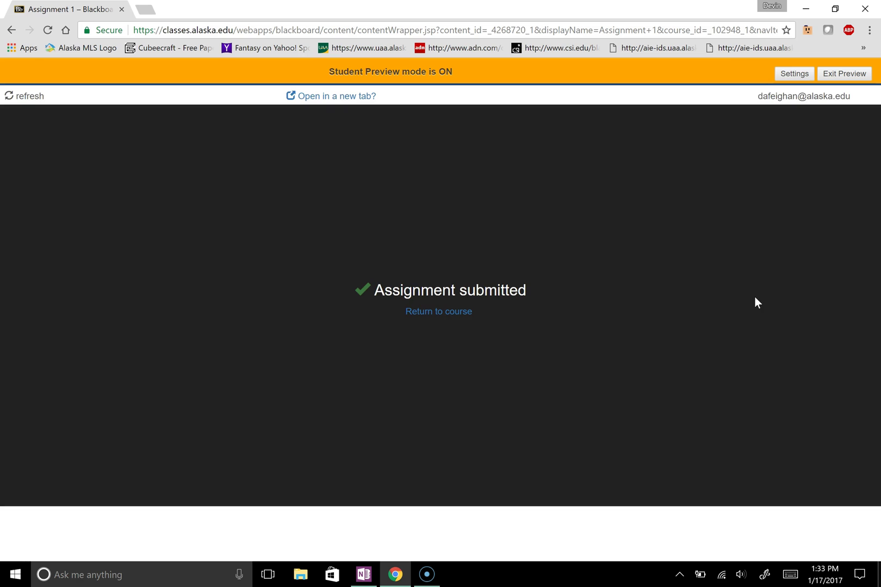
click(454, 313)
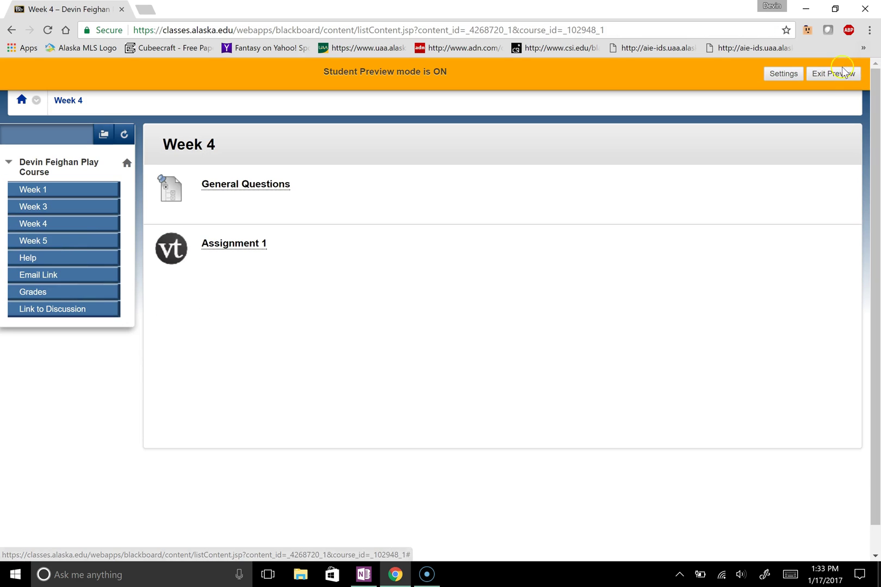
Step: Exit student preview, keeping the preview user and all data
click(828, 76)
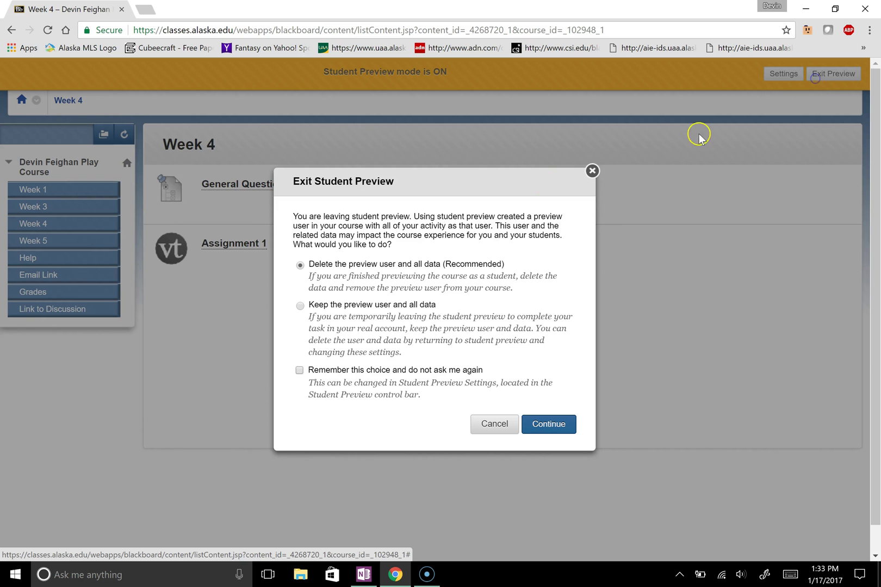
click(308, 305)
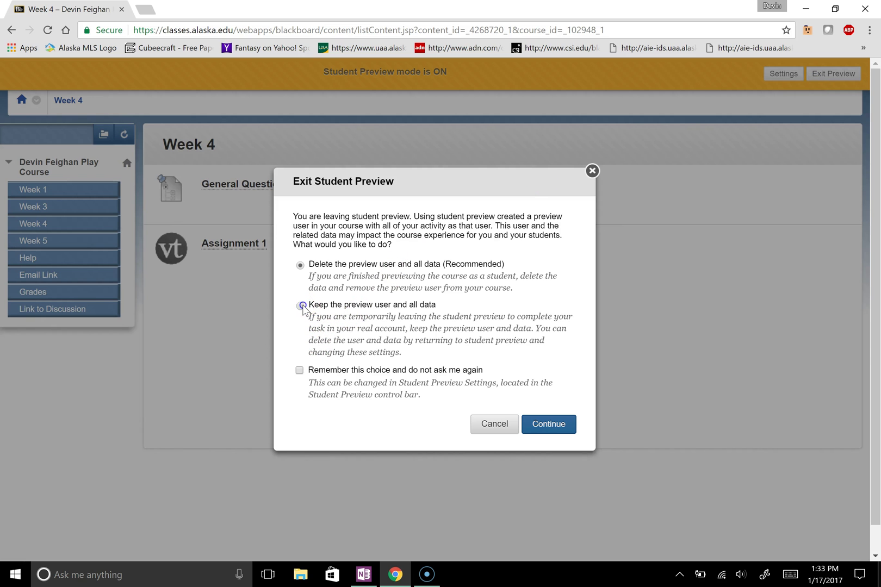
click(549, 427)
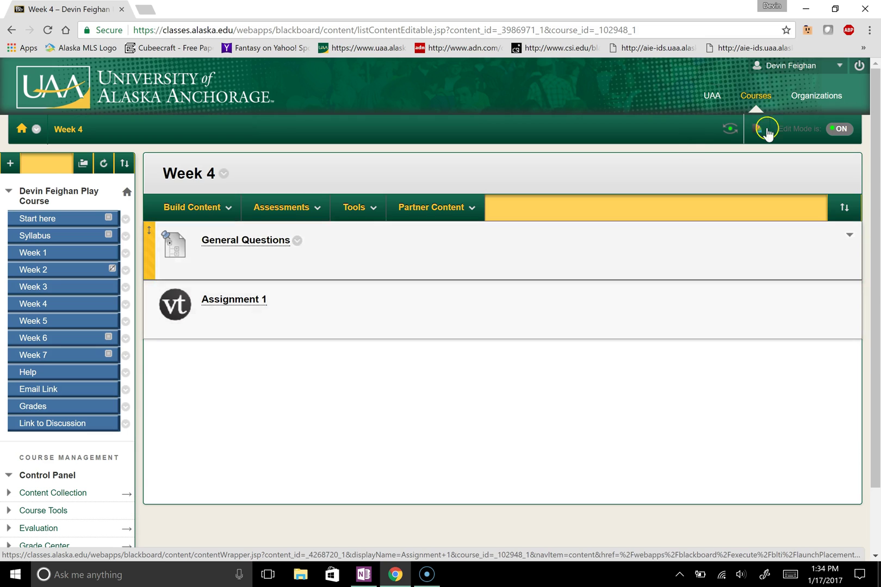
Step: Open Assignment 1 as the instructor and display the submitted student's entry for grading
click(270, 308)
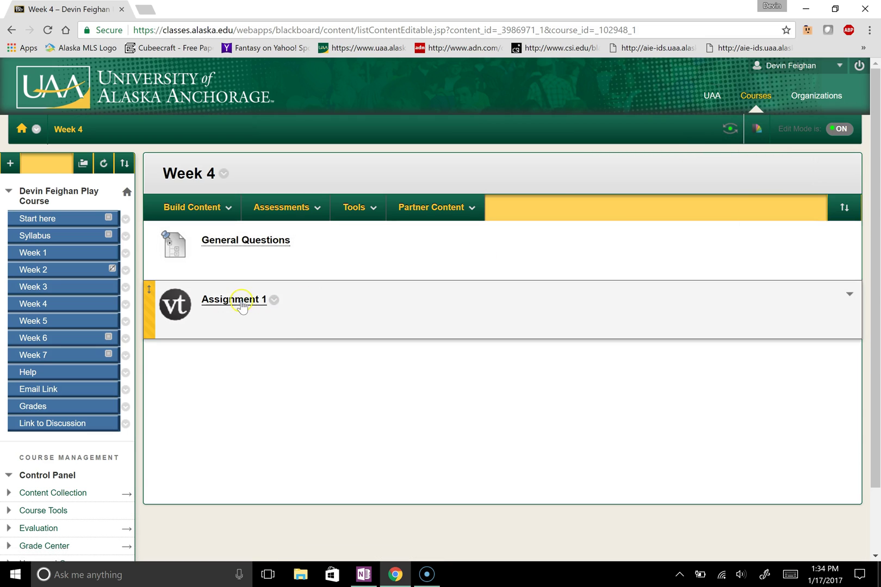
click(264, 301)
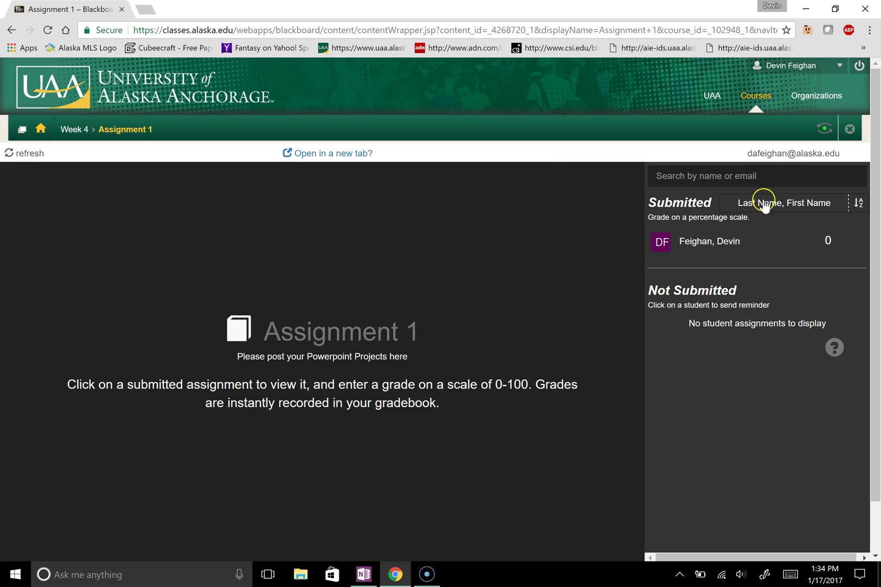
click(710, 251)
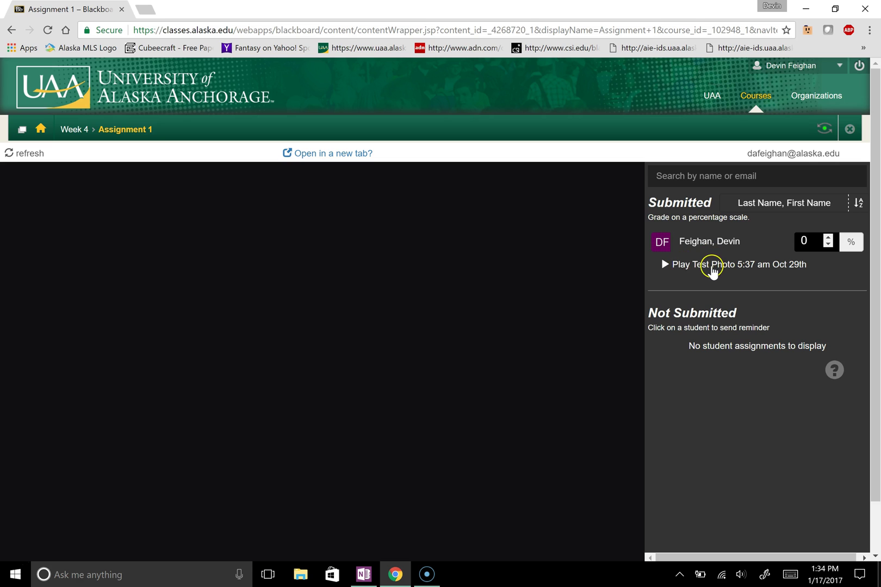